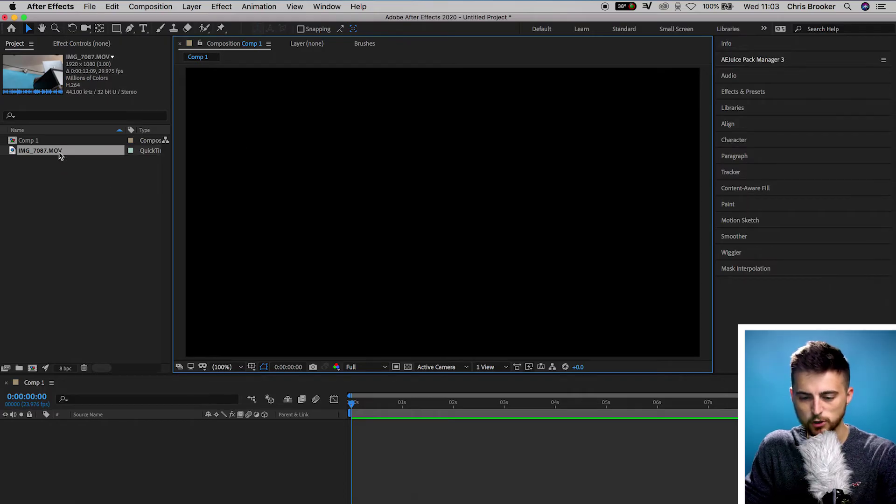
- Add IMG_7087.MOV to the Comp 1 timeline, preview it, and return to frame 0
left_click_drag(58, 155, 188, 426)
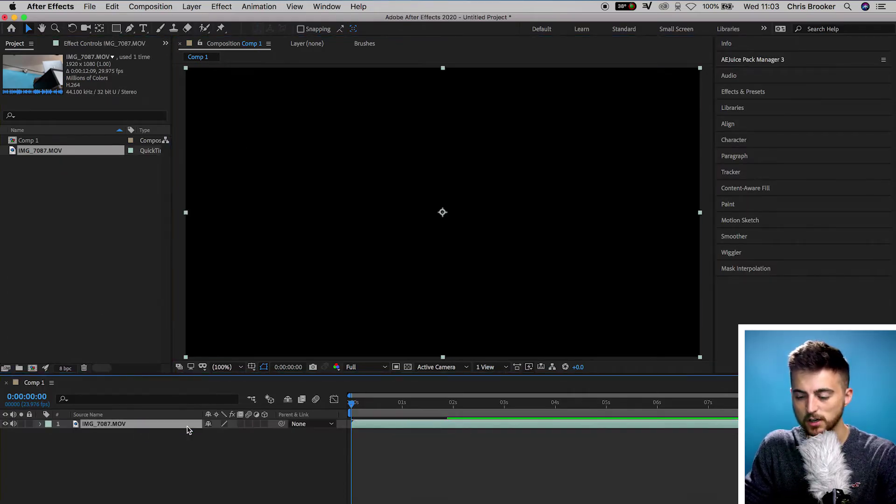
key("space")
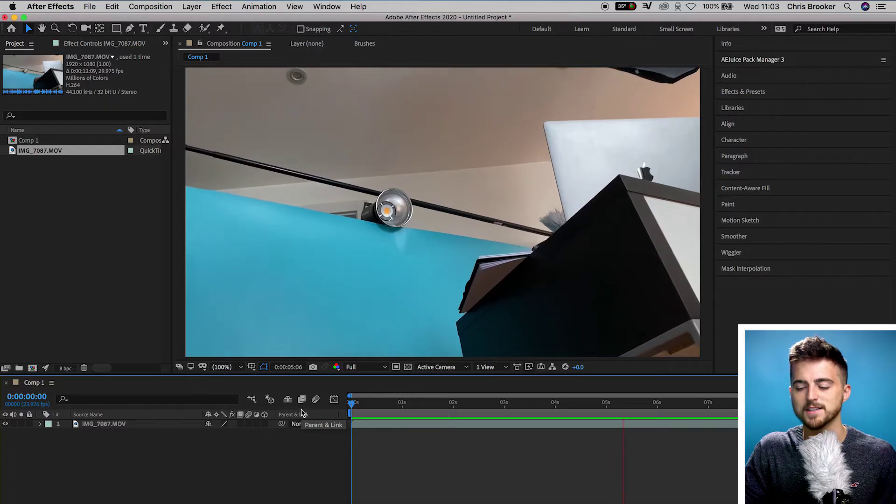
key("space")
key("space")
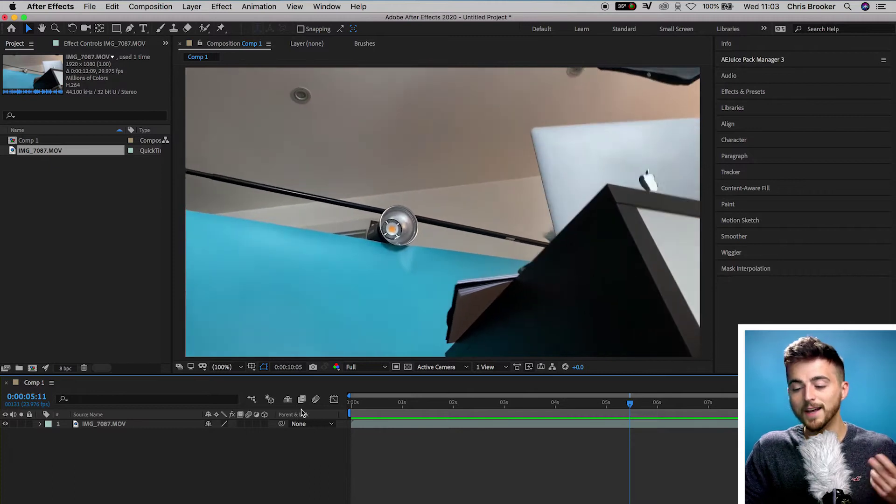
left_click(351, 404)
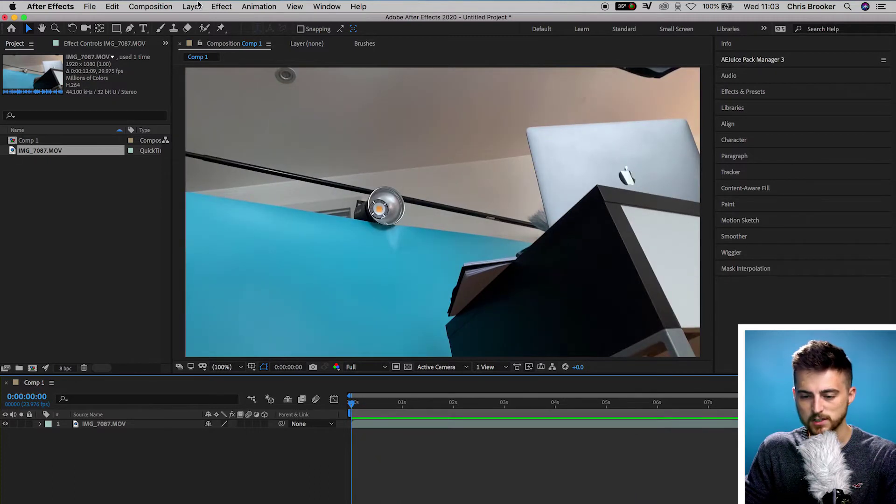
- Create a black full-frame solid, Black Solid 1, above the footage via Layer > New > Solid
left_click(198, 6)
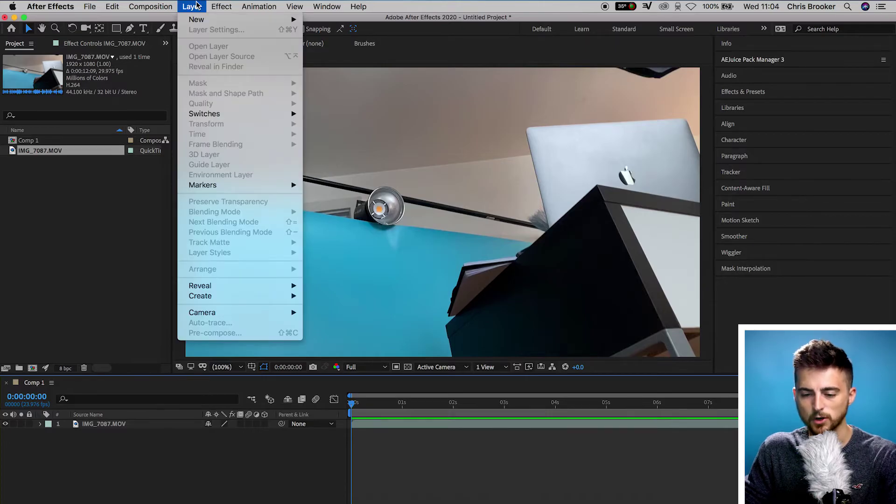
mouse_move(200, 19)
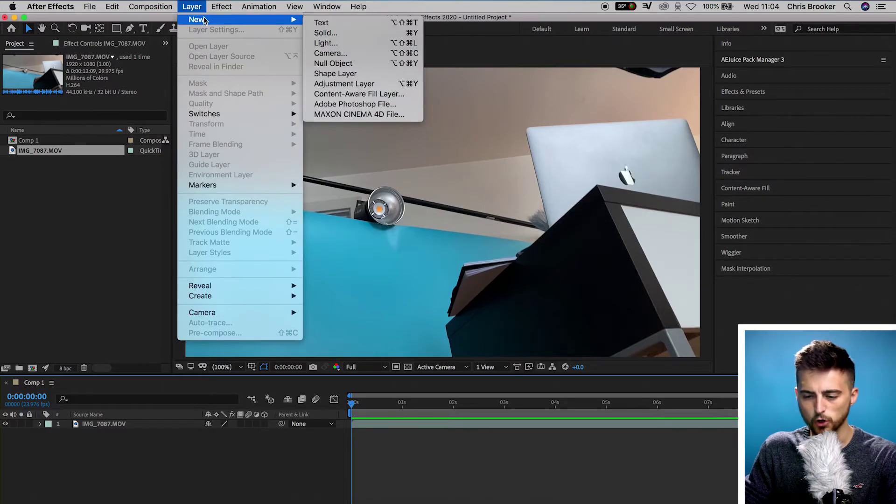
left_click(337, 33)
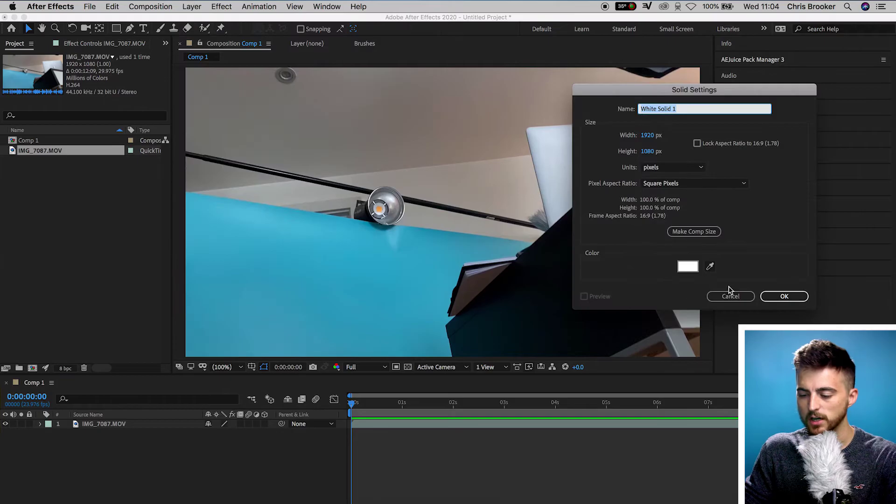
left_click(695, 267)
left_click_drag(660, 280, 699, 335)
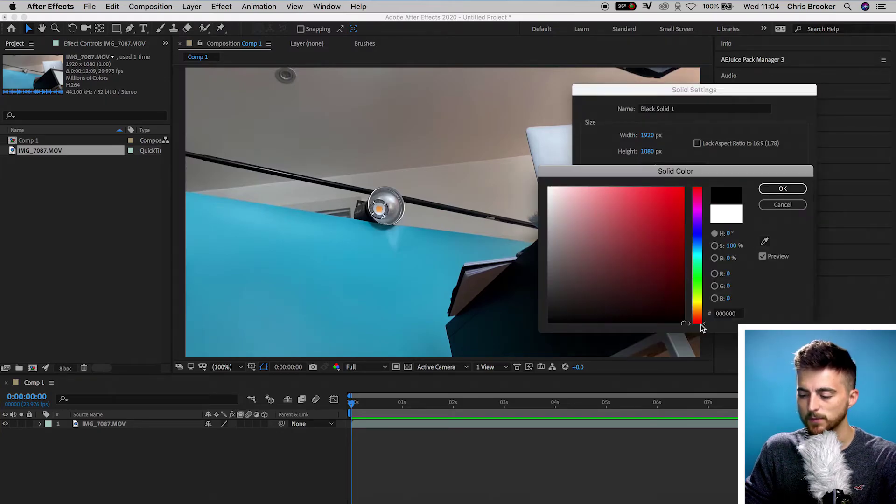
left_click(789, 189)
left_click(778, 296)
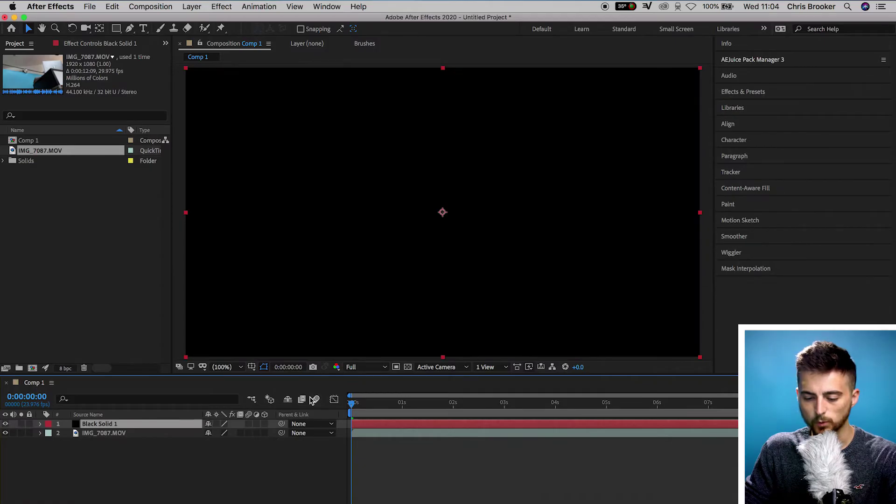
- Zoom the Composition viewer out to 50%
left_click(224, 367)
left_click(226, 274)
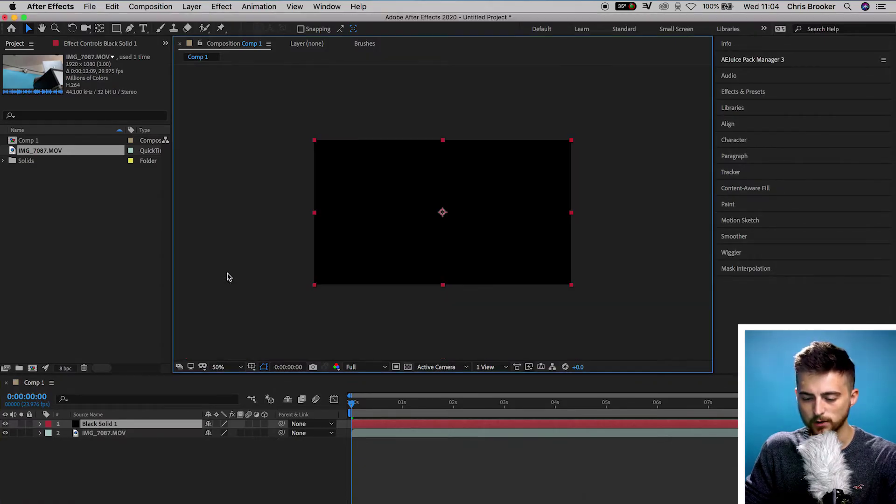
left_click(225, 367)
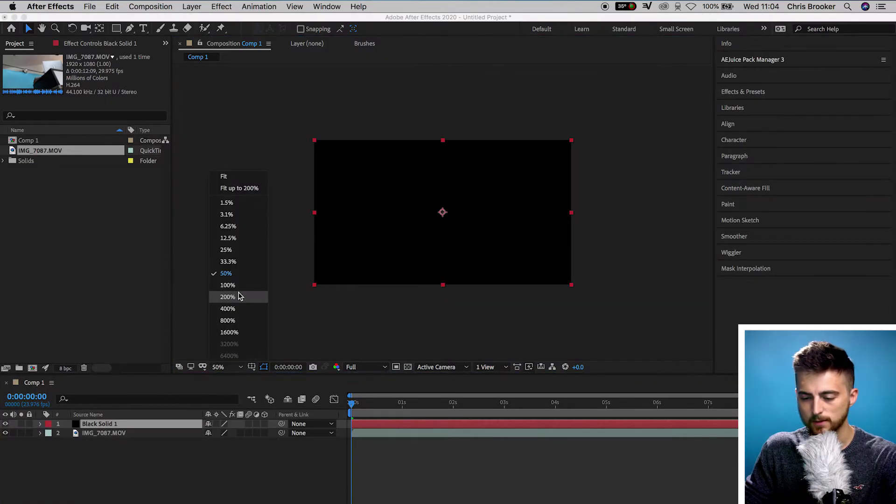
left_click(325, 229)
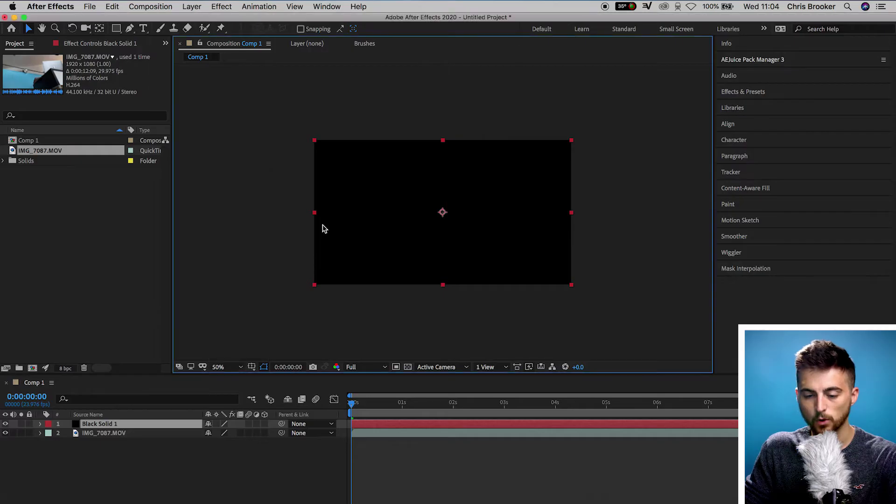
- Draw a closed Pen-tool mask on Black Solid 1 spanning the middle of the frame
left_click(131, 31)
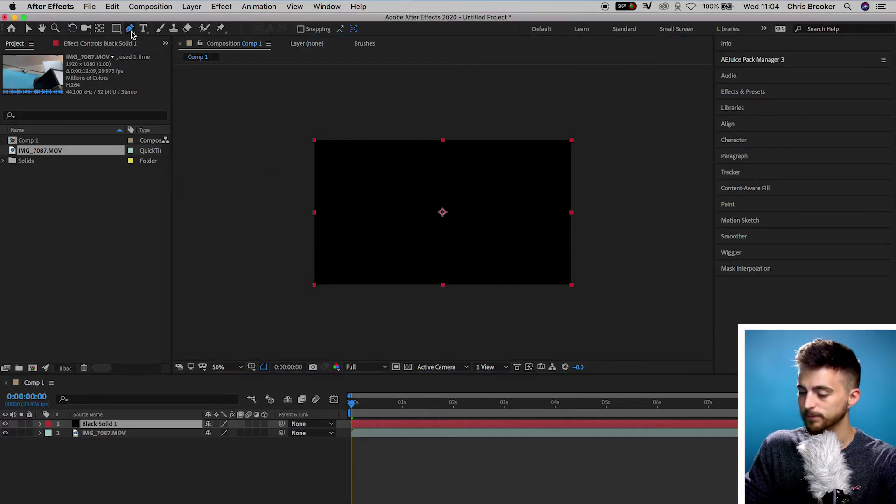
left_click(285, 176)
left_click(337, 176)
left_click(399, 174)
left_click(454, 170)
left_click(563, 174)
left_click(605, 191)
left_click(595, 226)
left_click(503, 256)
left_click(356, 260)
left_click(279, 249)
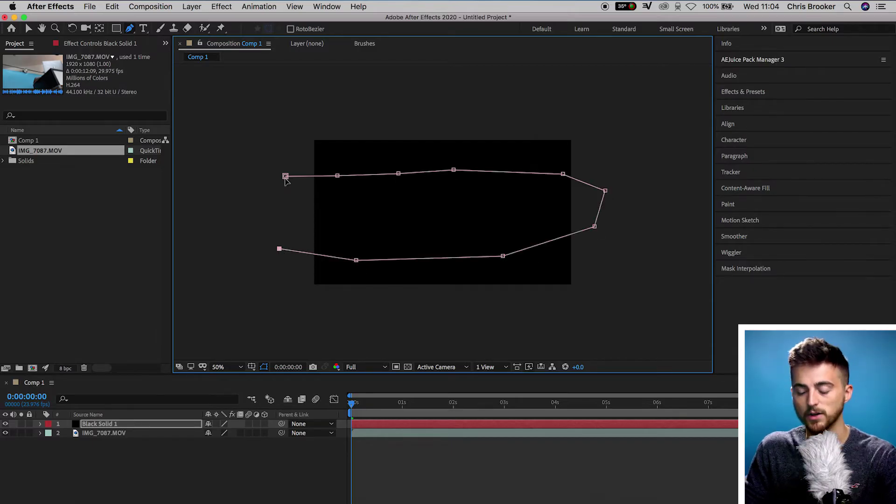
left_click(285, 177)
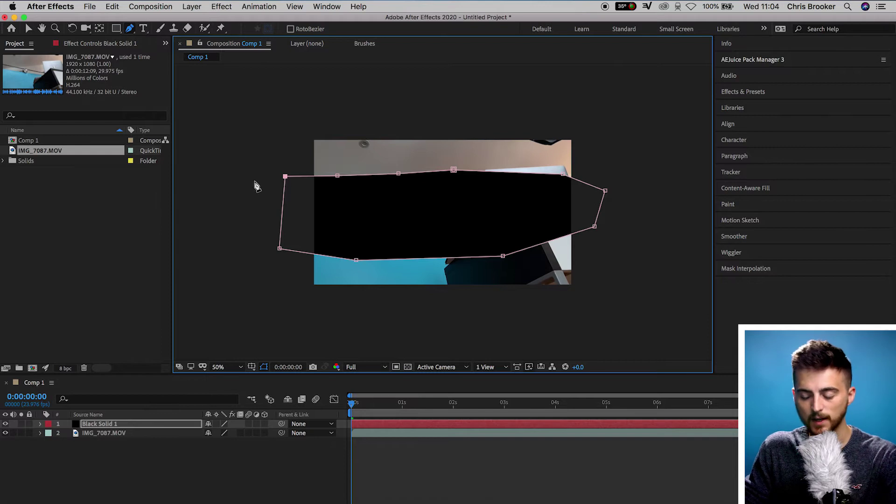
left_click(110, 424)
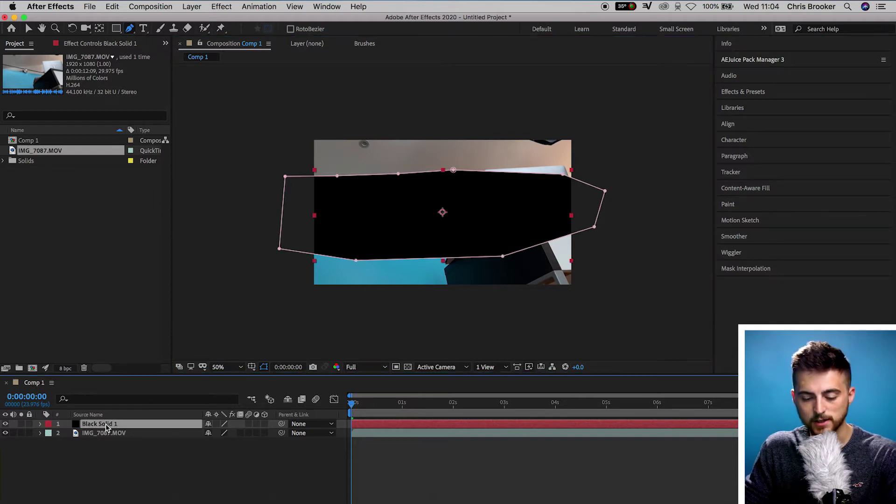
- Invert Mask 1 on Black Solid 1 and return the viewer to 100%
left_click(40, 425)
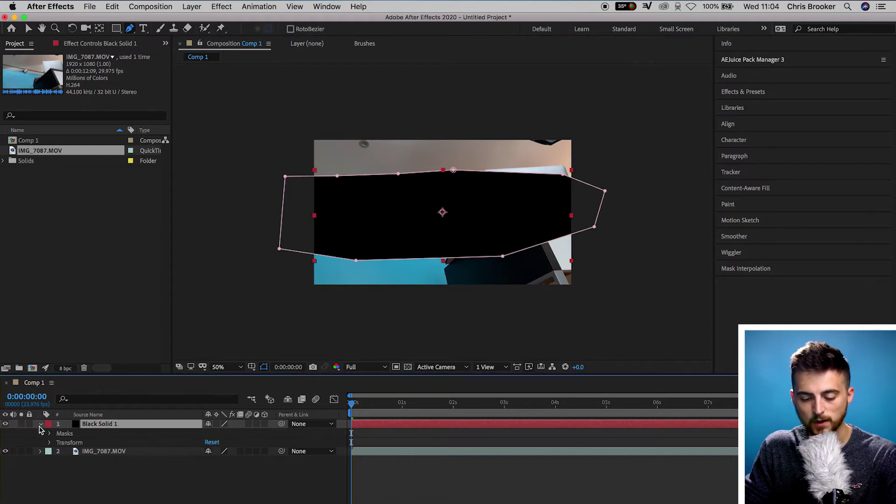
left_click(48, 434)
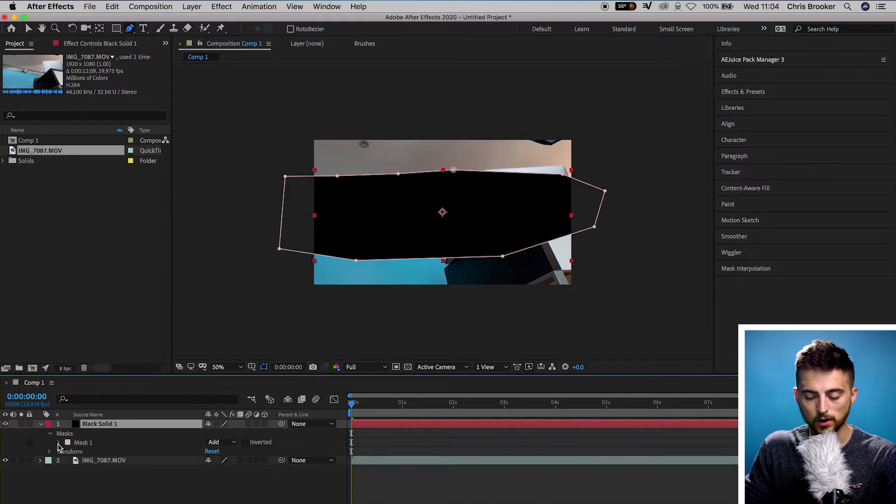
left_click(59, 444)
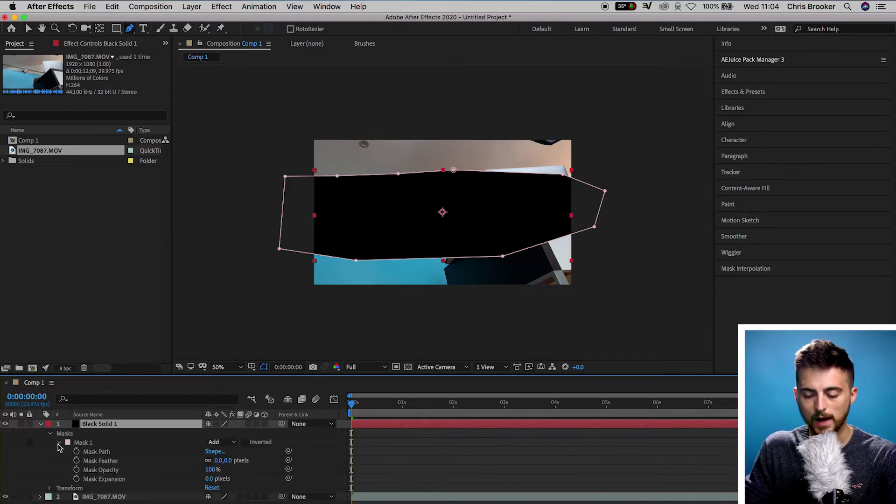
left_click(244, 442)
key("alt+slash")
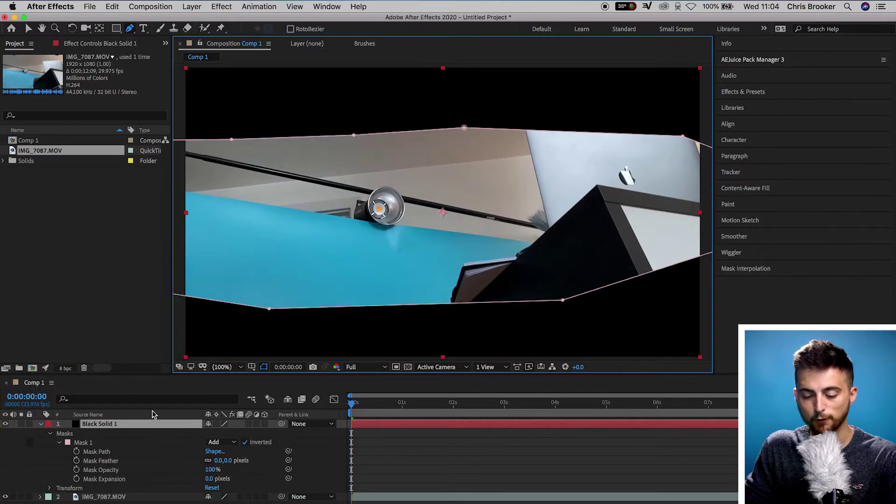
- Set Mask 1's feather to 323 pixels for a soft vignette edge
left_click(112, 463)
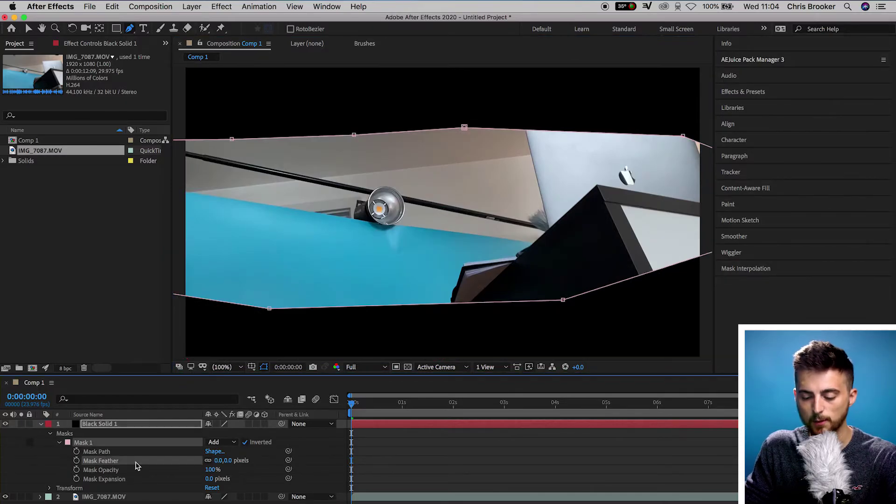
left_click_drag(227, 461, 355, 460)
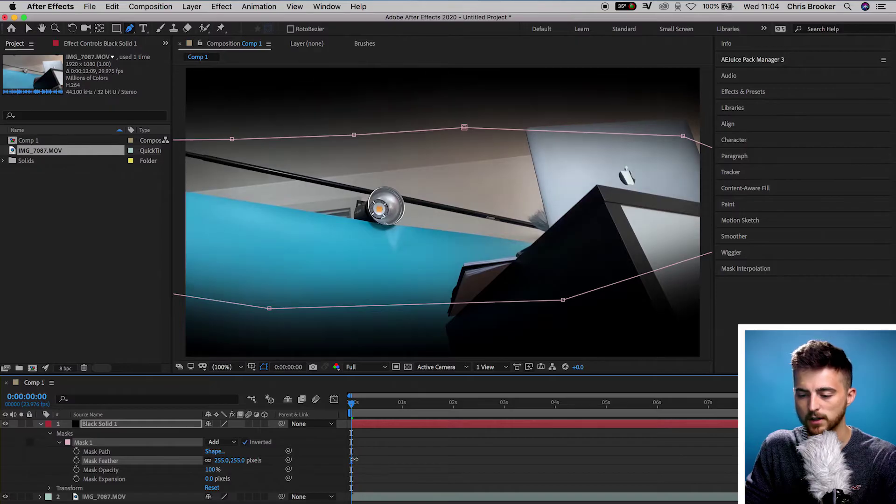
left_click_drag(366, 459, 381, 458)
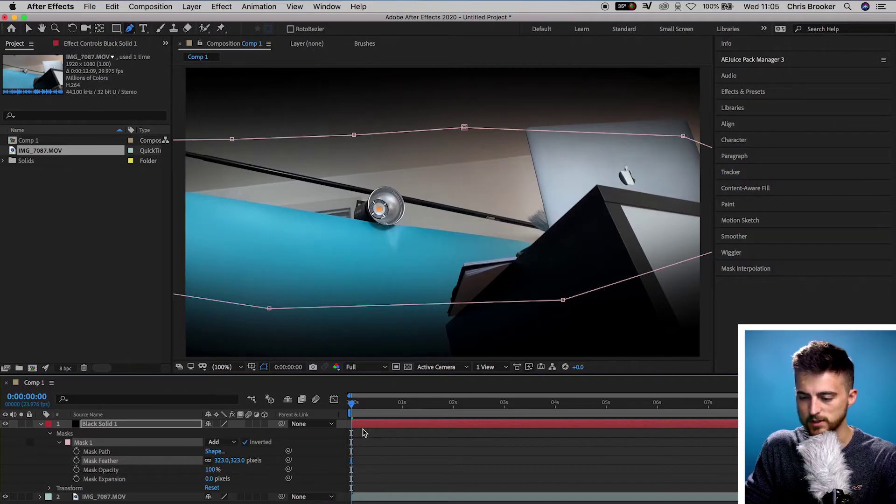
key("F2")
- Preview the vignette, zoom to 50%, show Black Solid 1's mask, and go to 0:00:01:00
key("space")
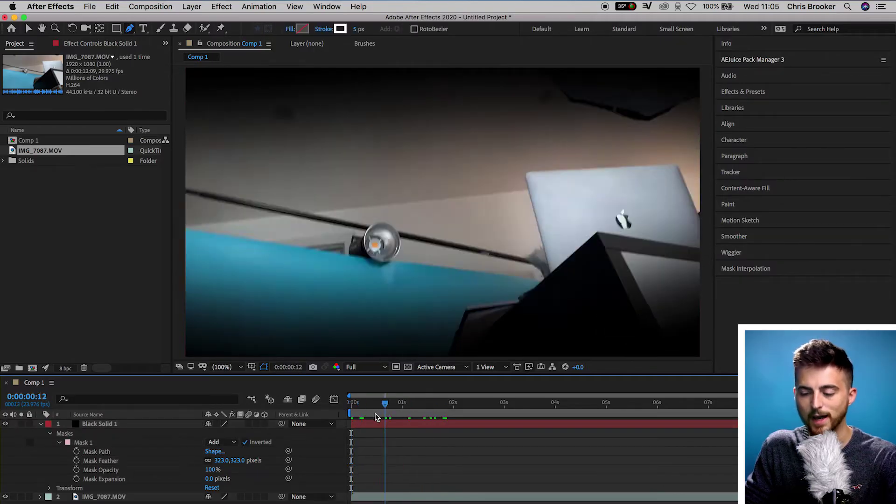
left_click(223, 367)
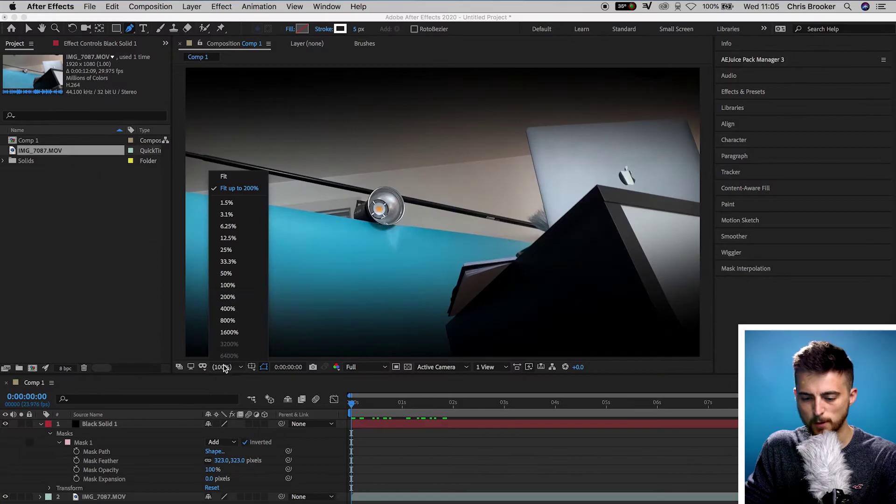
left_click(234, 273)
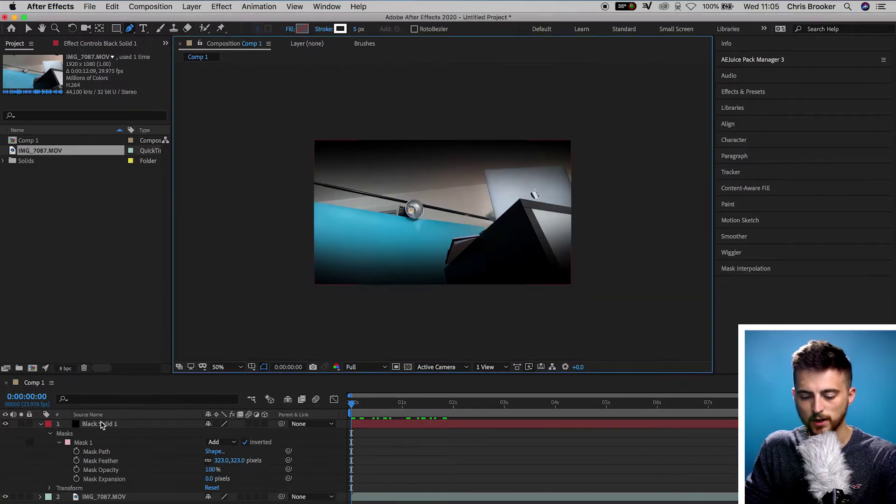
left_click(102, 424)
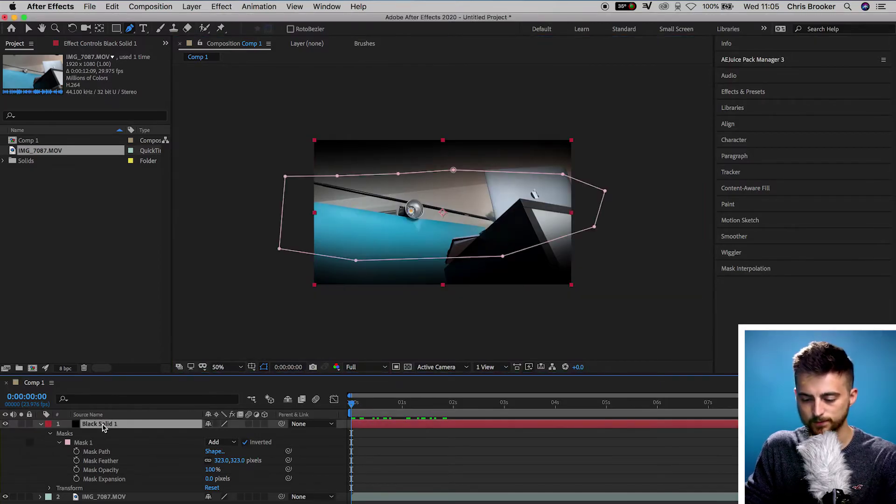
left_click_drag(352, 402, 403, 413)
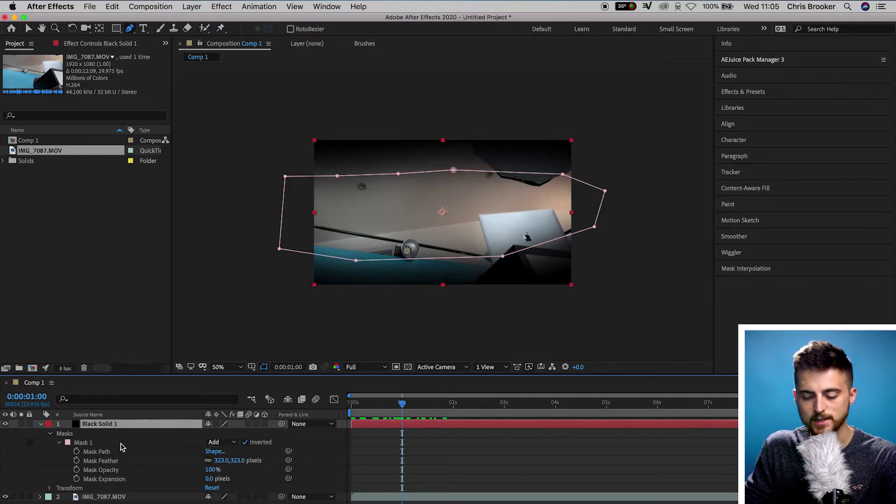
- Keyframe Mask Path at one second, then squash the mask into a thin horizontal sliver at 0s
left_click(76, 452)
key("Home")
left_click(28, 29)
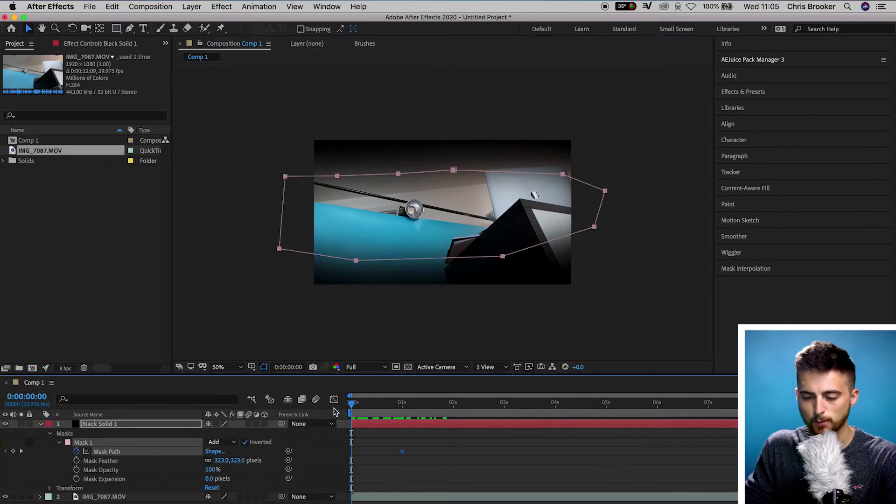
left_click_drag(243, 150, 606, 230)
left_click_drag(246, 272, 514, 211)
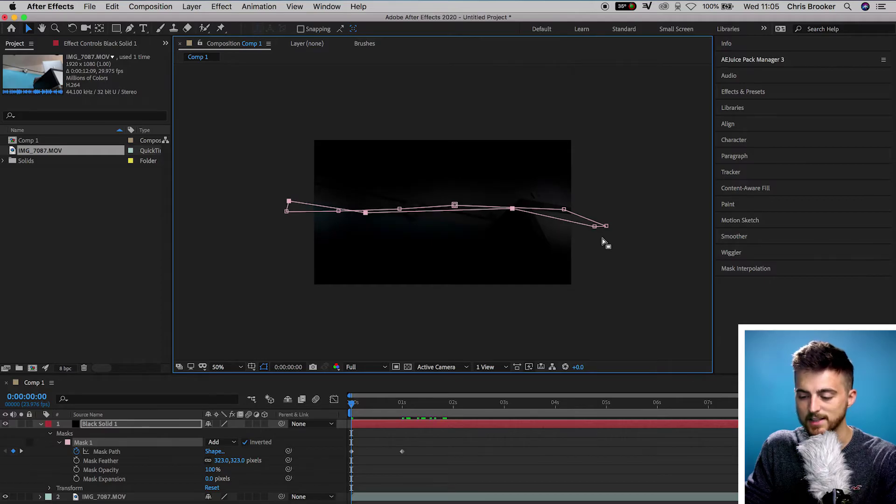
left_click_drag(594, 227, 596, 222)
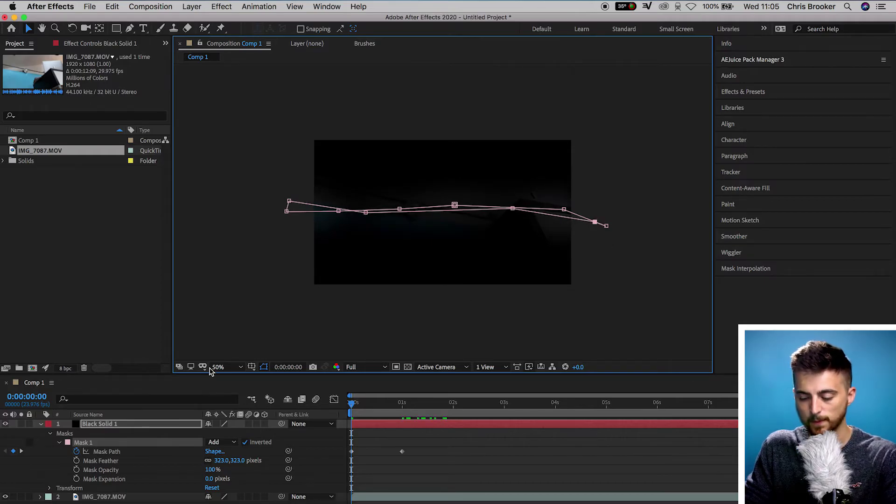
left_click(385, 462)
- Move the one-second Mask Path keyframe later and add another, shifted to about 0:00:01:04
key("space")
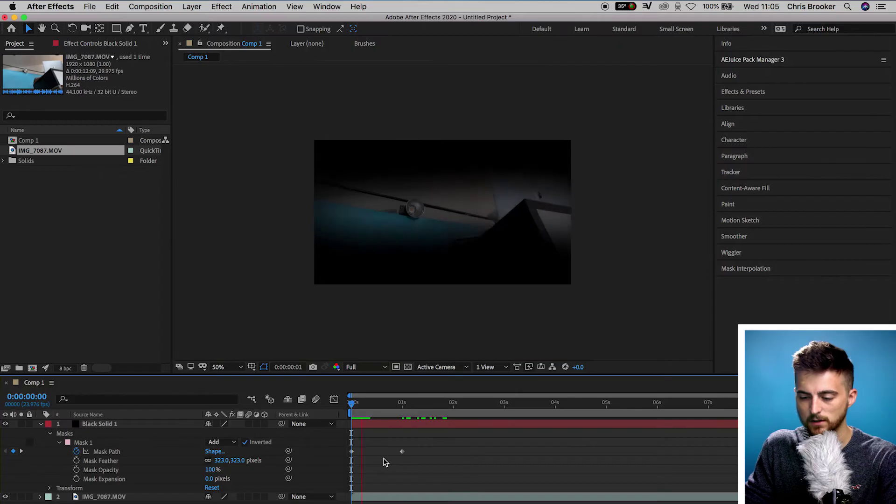
key("space")
left_click_drag(400, 452, 430, 452)
left_click(484, 412)
left_click_drag(471, 412, 392, 416)
left_click(13, 452)
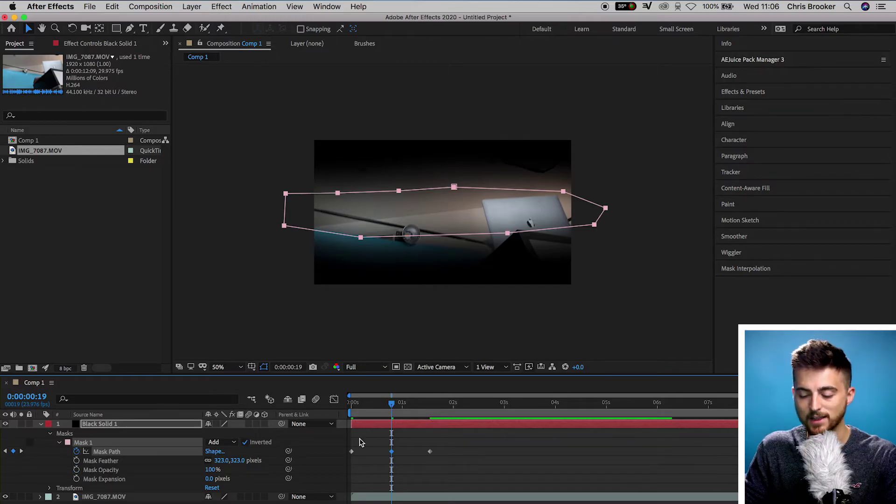
left_click_drag(391, 453, 488, 459)
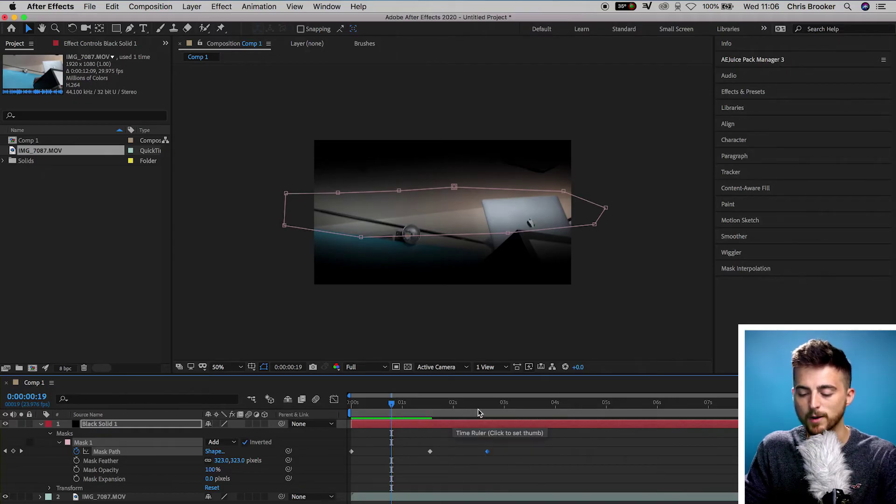
- Add a Mask Path keyframe at 0:00:02:00
left_click_drag(378, 411, 283, 436)
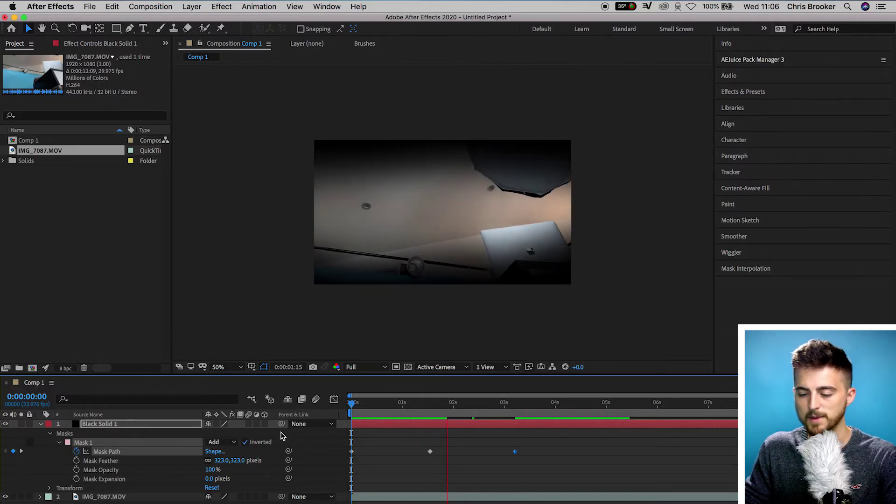
key("space")
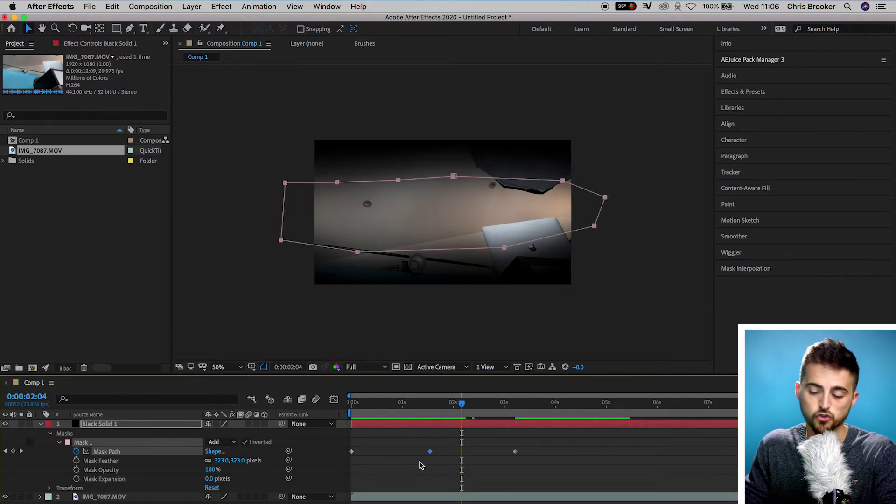
left_click(451, 412)
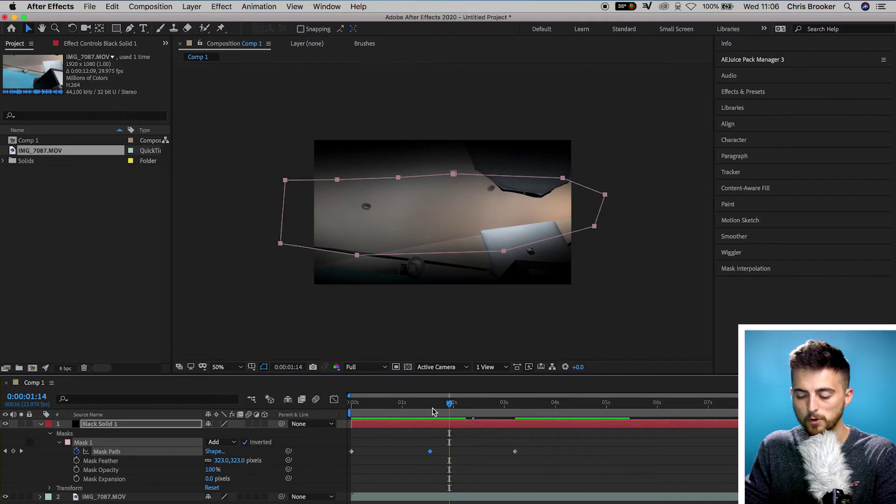
left_click(434, 411)
left_click_drag(434, 411, 453, 408)
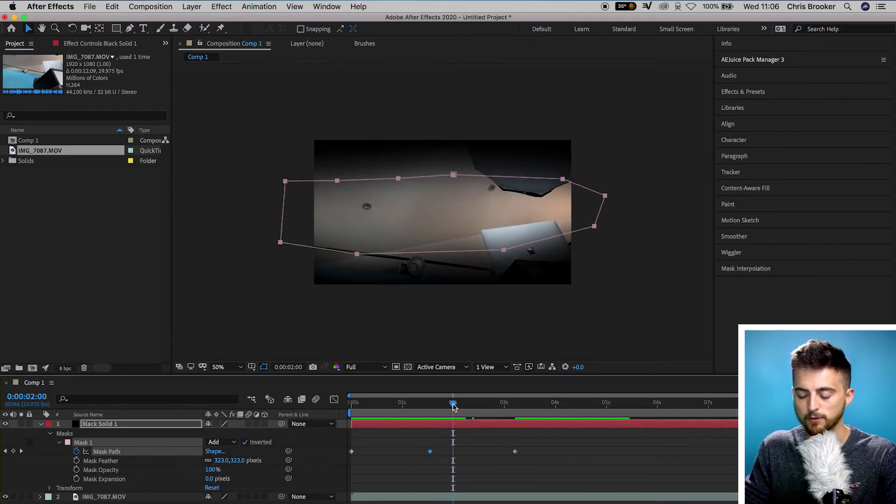
key("super+v")
- Play back the mask animation from the start and select the keyframe at 0:00:03:05
key("Home")
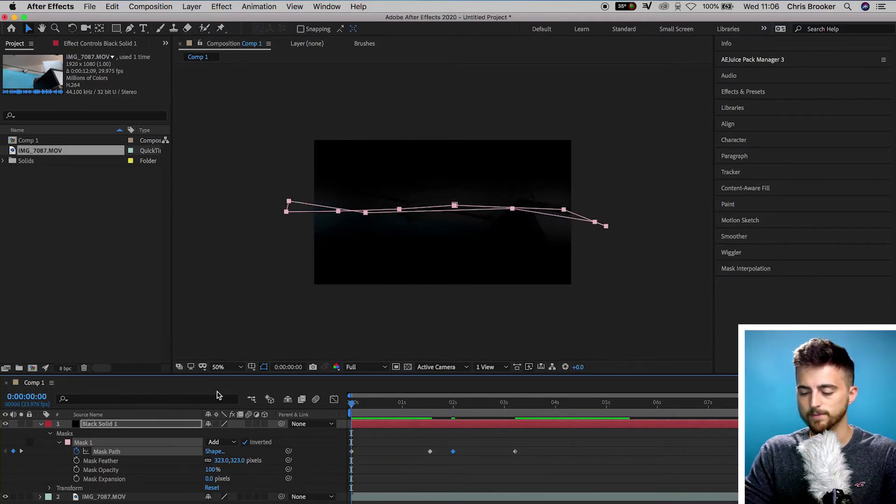
left_click(531, 402)
key("shift+Page_Up")
key("shift+Page_Up")
key("shift+Page_Up")
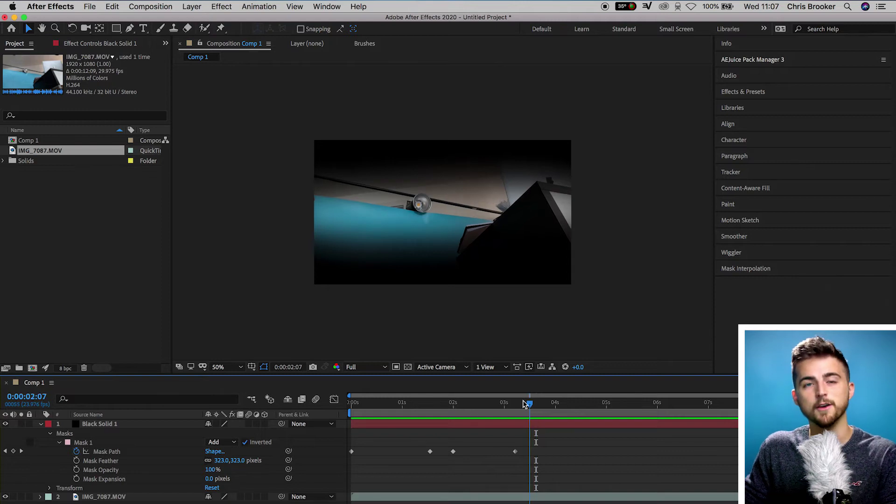
left_click(531, 403)
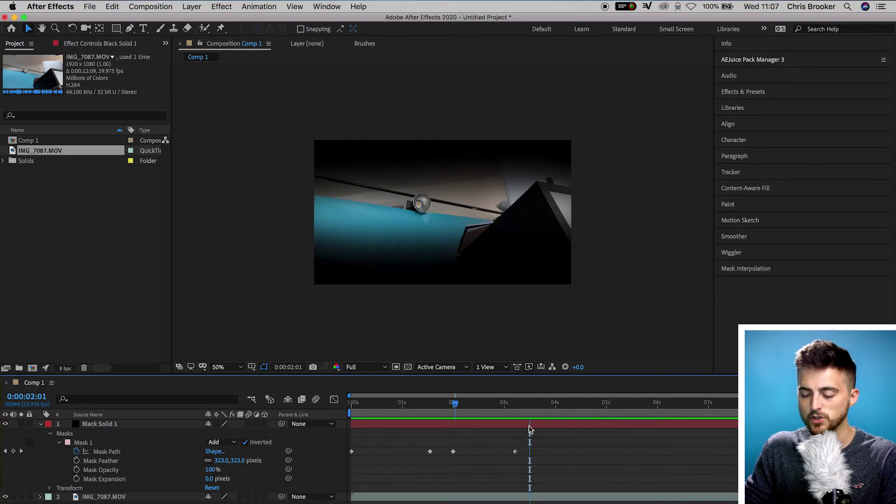
left_click(520, 403)
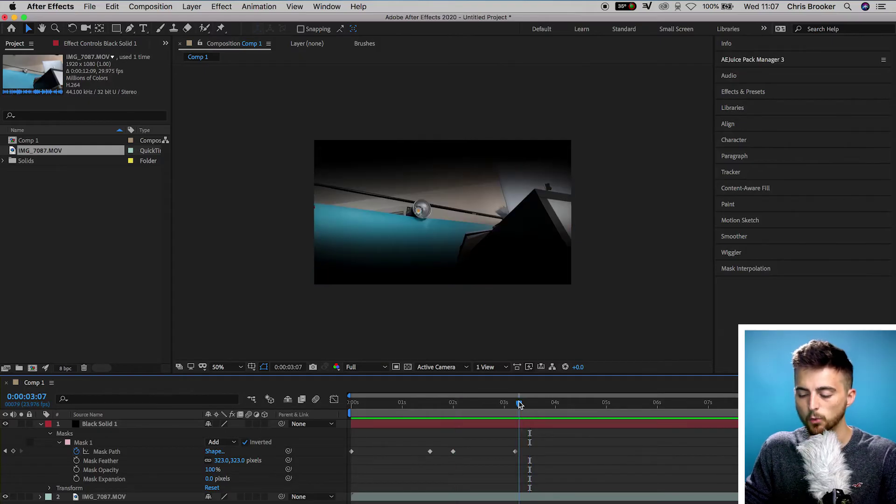
left_click(529, 402)
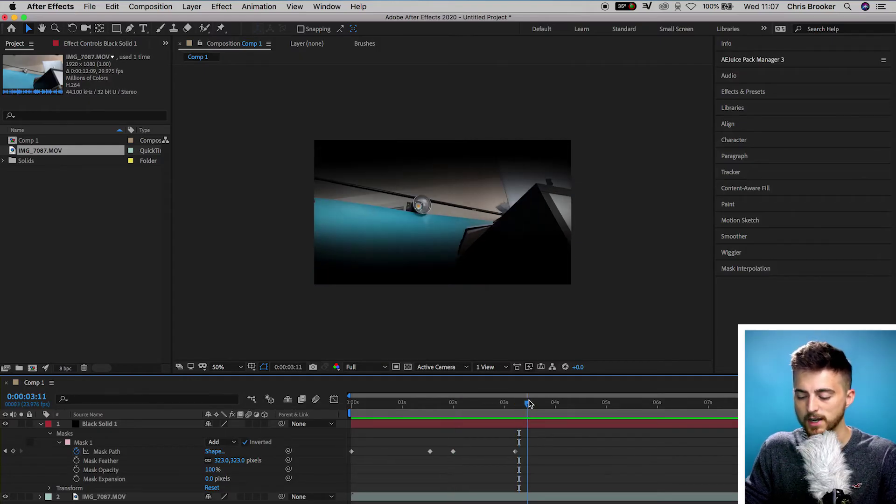
left_click(515, 452)
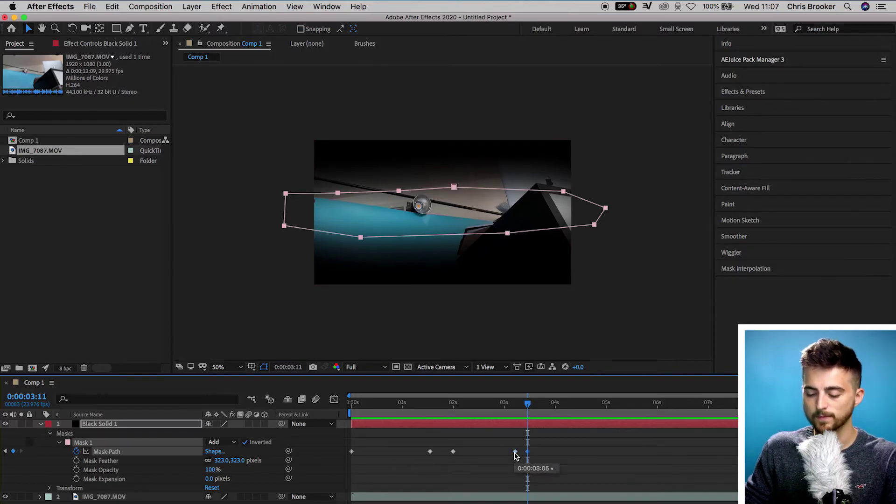
- At five seconds, raise the mask's top edge above the footage and select its bottom-edge points
left_click(562, 424)
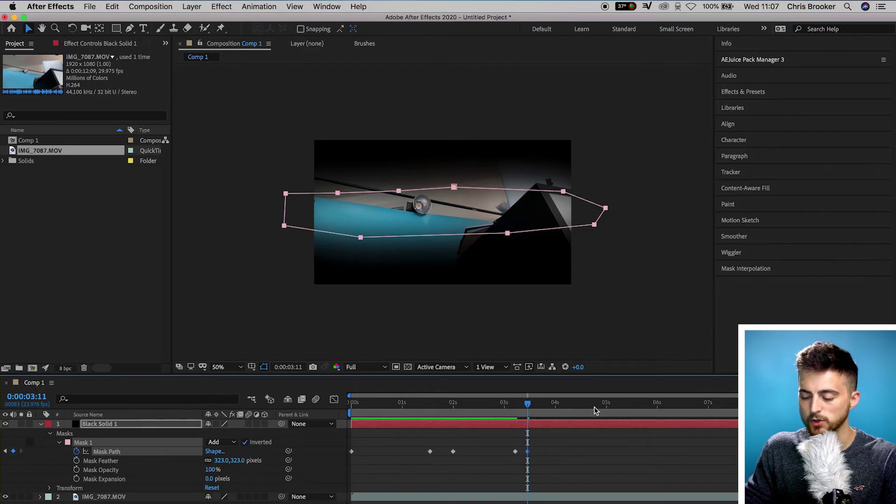
left_click(607, 407)
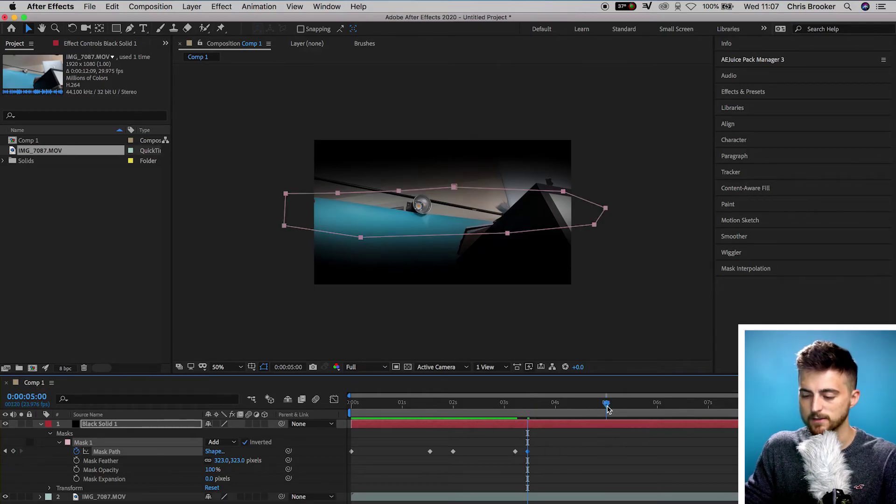
left_click(577, 459)
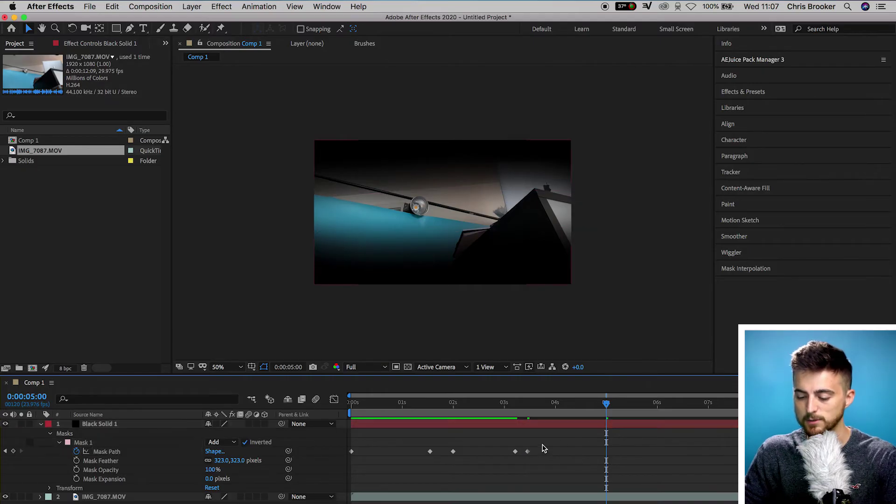
left_click(528, 451)
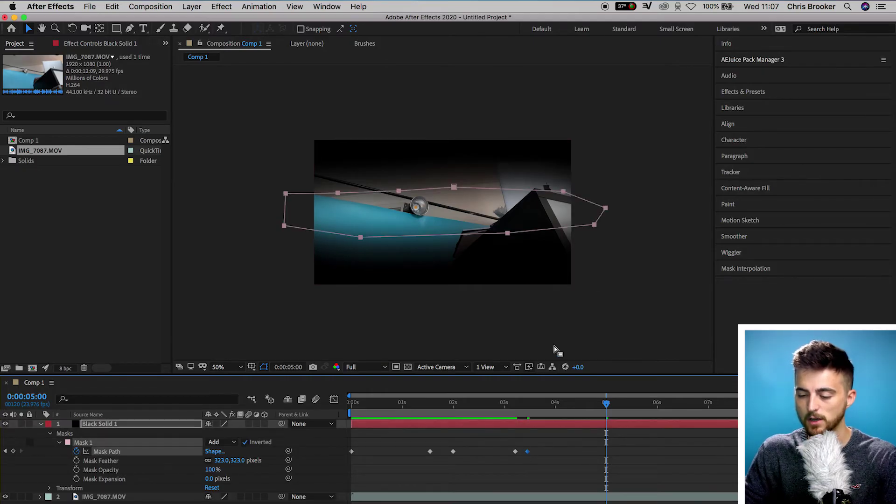
left_click_drag(636, 215, 252, 180)
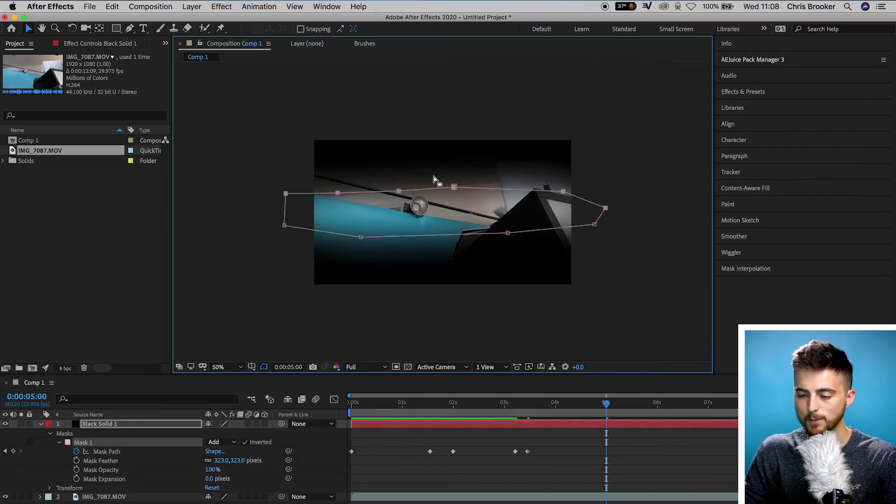
left_click_drag(455, 188, 457, 139)
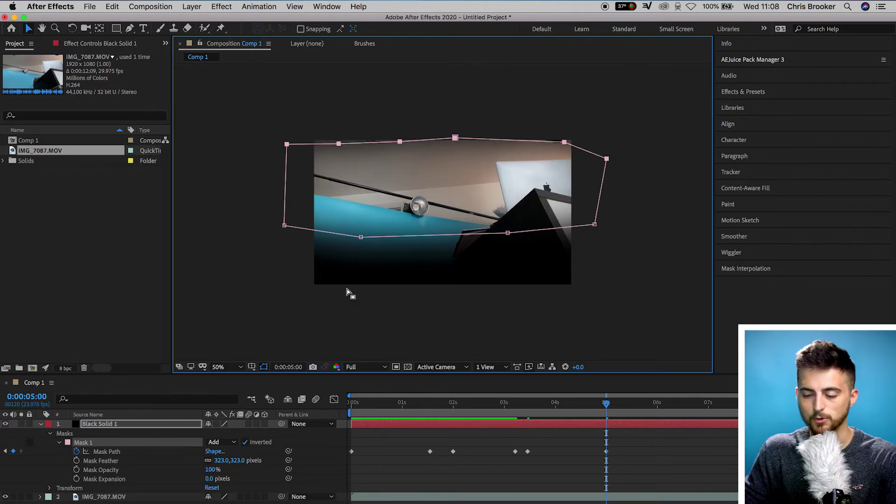
left_click(414, 234, "super")
left_click_drag(409, 228, 600, 280)
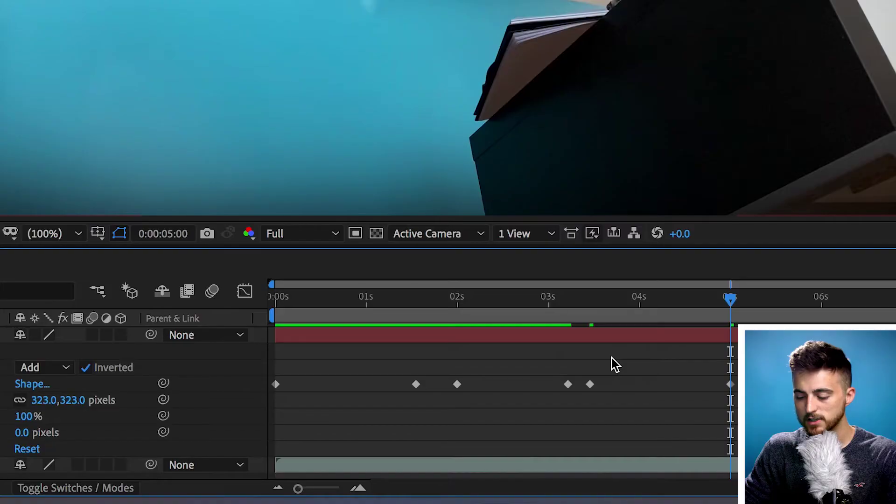
- Marquee-select all Mask Path keyframes of Black Solid 1 in the timeline
left_click_drag(738, 369, 242, 406)
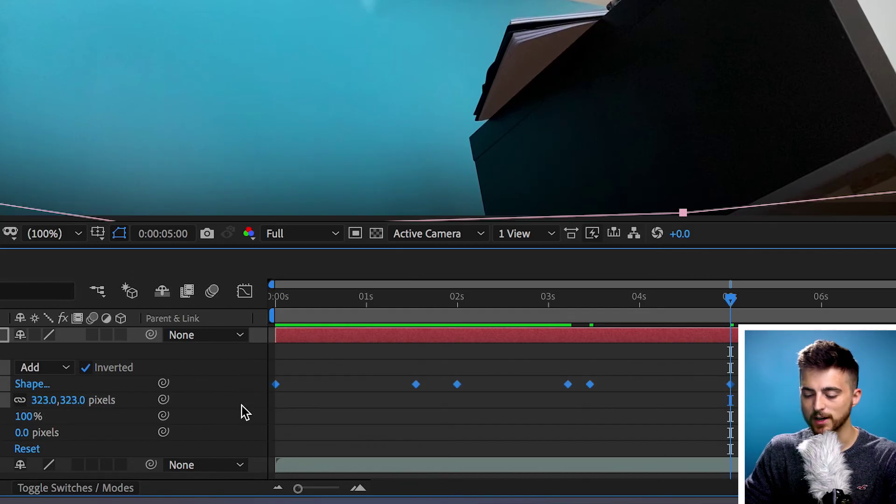
- Apply Easy Ease to all six selected Mask Path keyframes
right_click(276, 385)
mouse_move(430, 488)
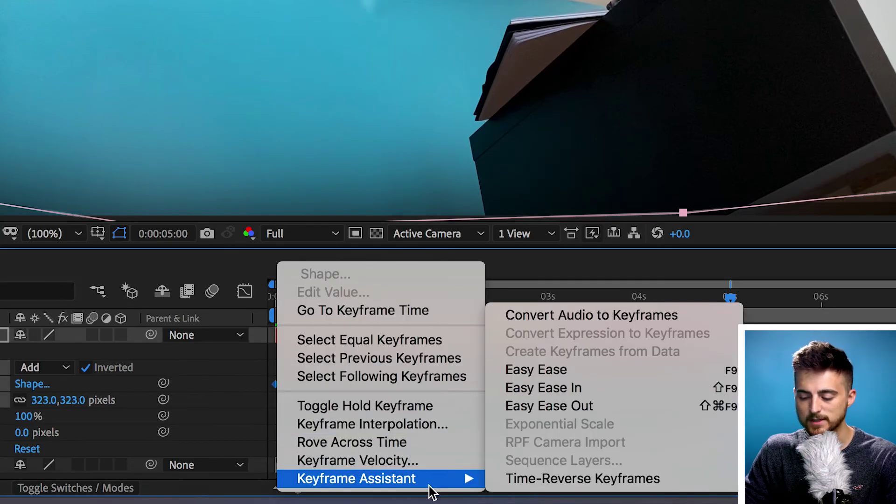
left_click(545, 374)
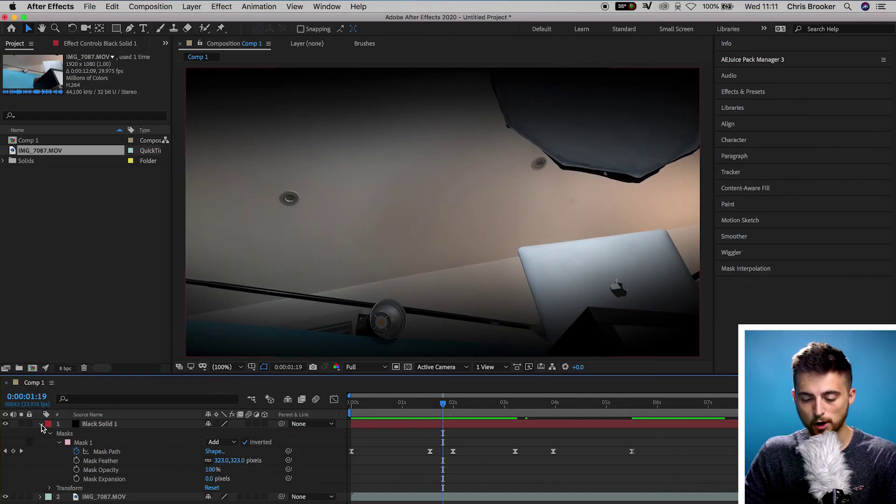
- Collapse Black Solid 1, add a new adjustment layer, and place it below Black Solid 1
left_click(40, 425)
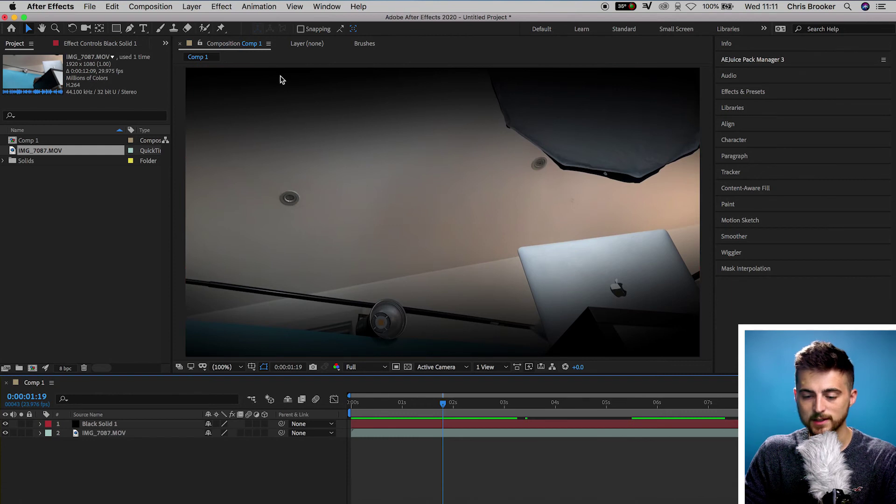
left_click(197, 6)
mouse_move(204, 20)
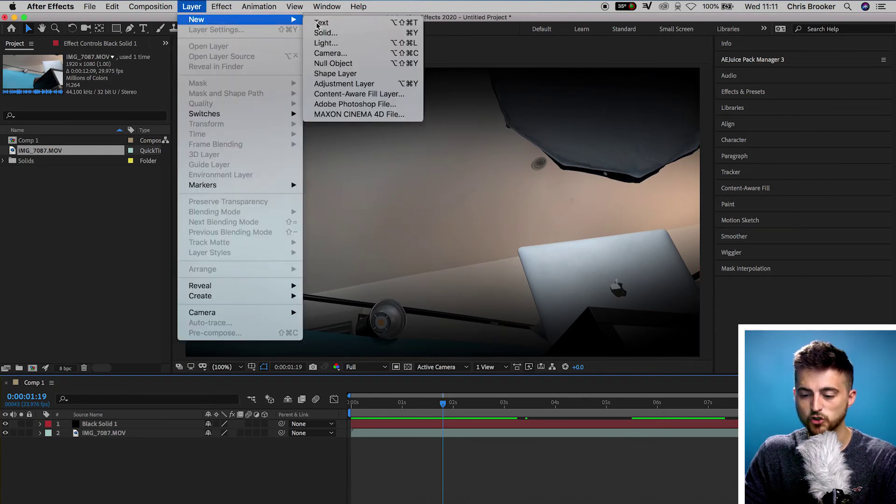
left_click(360, 84)
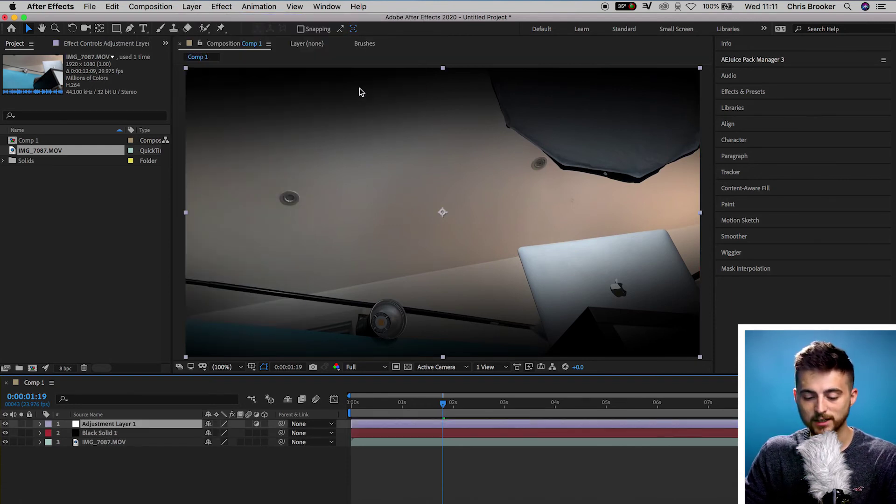
left_click_drag(126, 426, 112, 437)
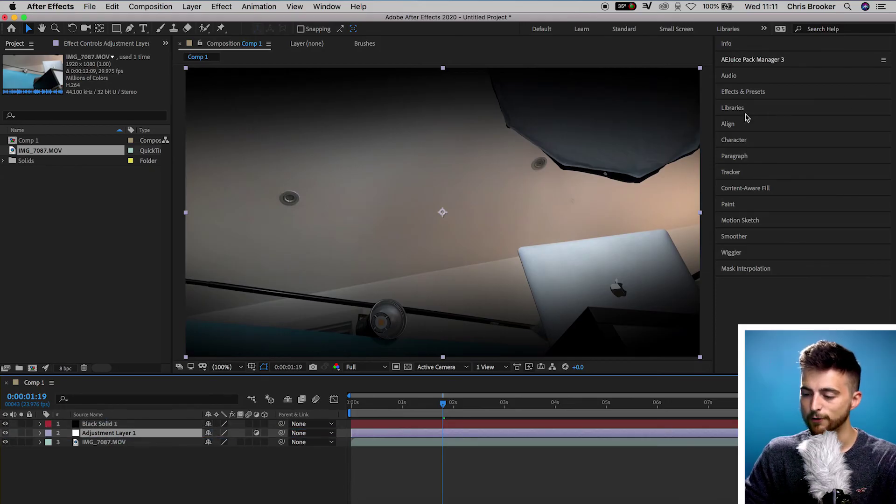
left_click(753, 93)
- Search effects for 'blur' and apply Fast Box Blur to Adjustment Layer 1
left_click(744, 107)
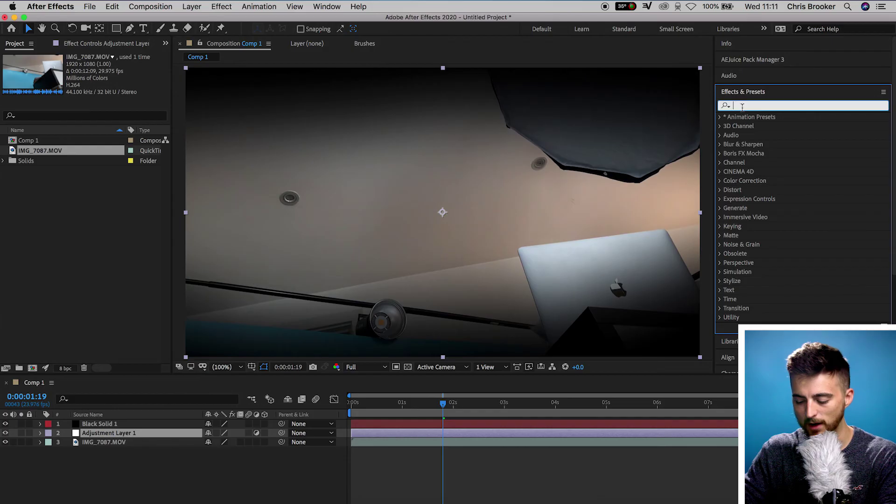
type("blur")
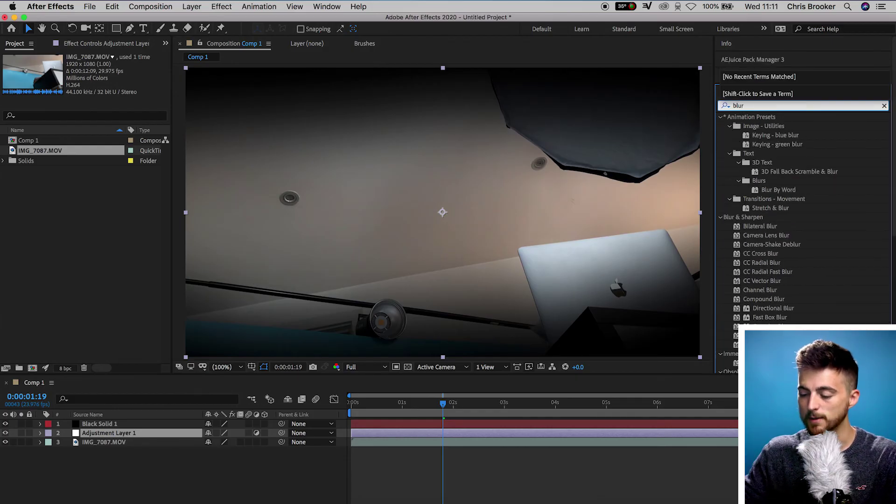
scroll(765, 234, "down", 4)
left_click(754, 278)
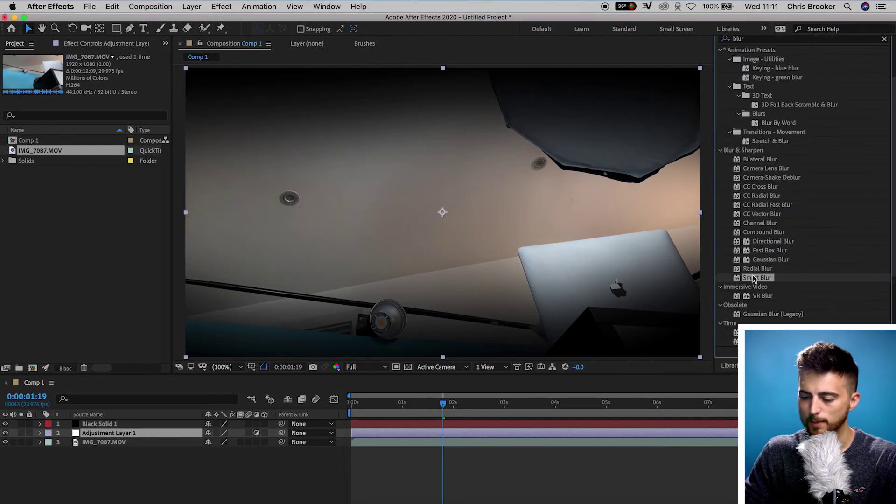
left_click(771, 250)
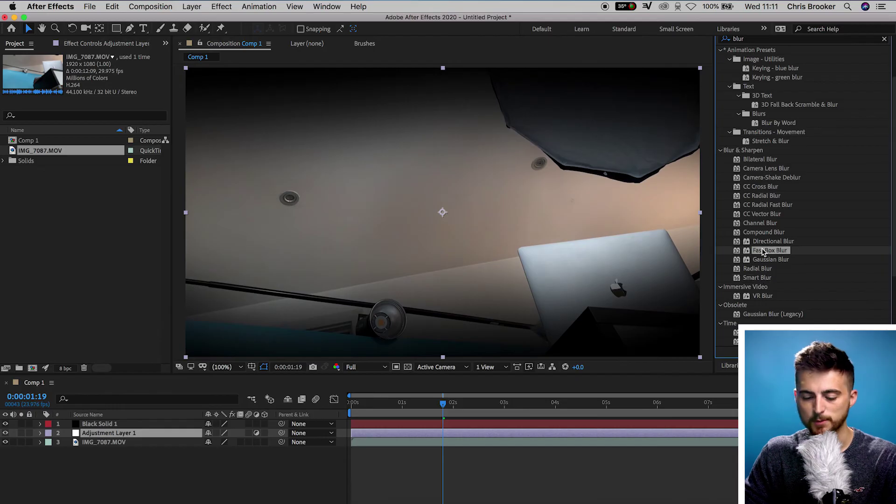
left_click_drag(769, 251, 179, 435)
- Set Fast Box Blur's Blur Radius to 14 and turn on Repeat Edge Pixels
left_click(97, 75)
type("25")
key("Return")
left_click_drag(114, 76, 109, 76)
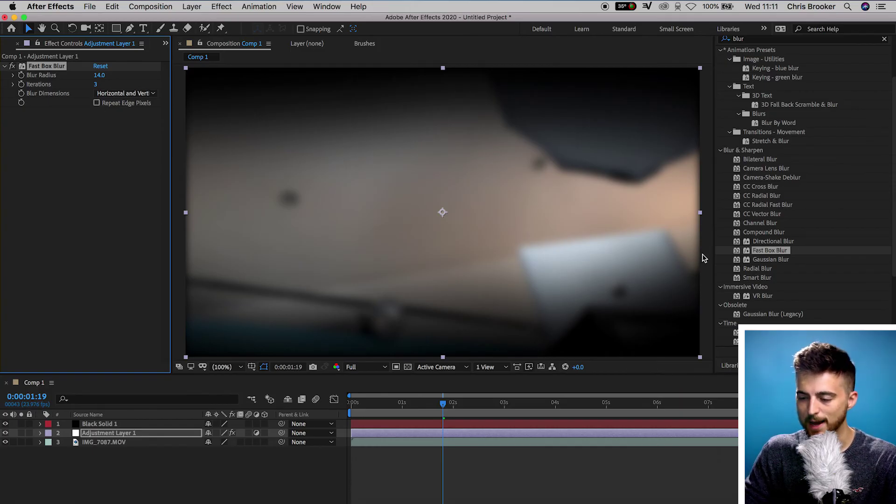
left_click(96, 103)
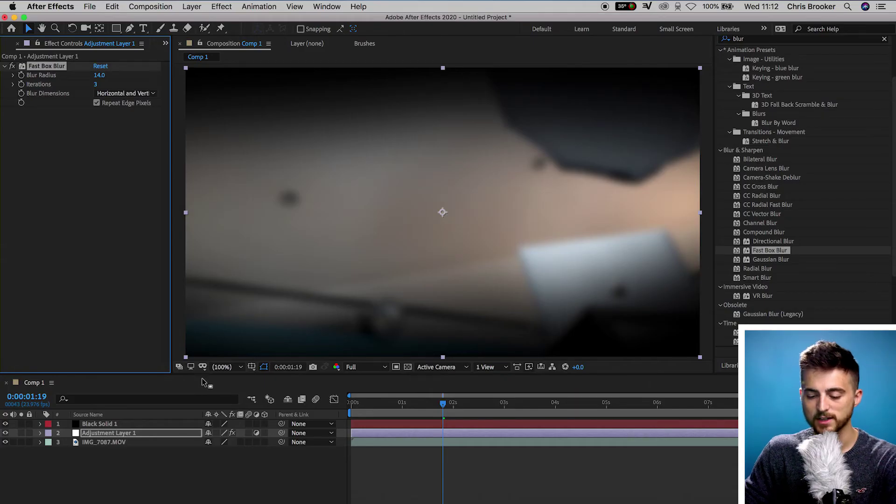
left_click(223, 369)
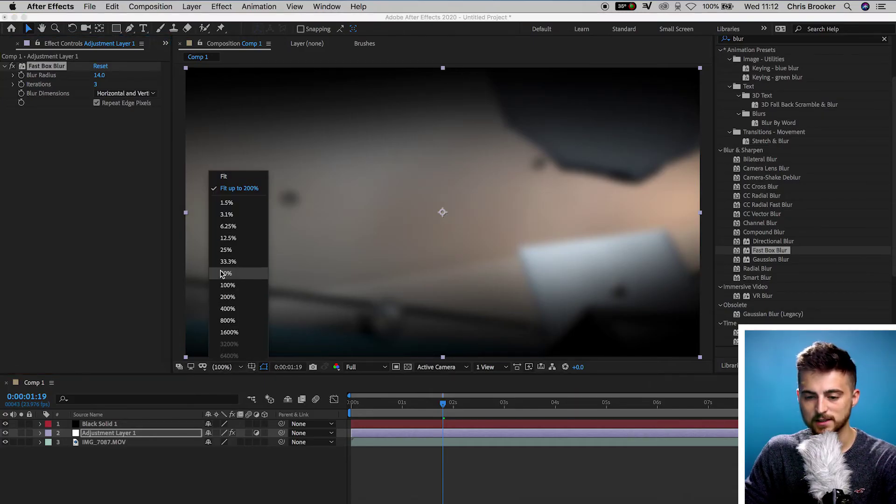
- At 50% zoom, draw a closed five-point Pen mask on Adjustment Layer 1
left_click(225, 273)
left_click(130, 28)
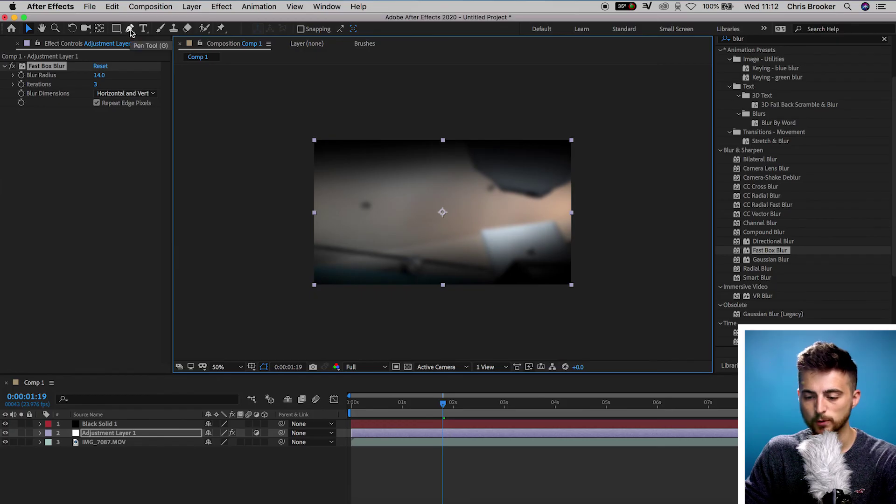
left_click(354, 123)
left_click(324, 208)
left_click(336, 286)
left_click(545, 296)
left_click(557, 211)
left_click(355, 123)
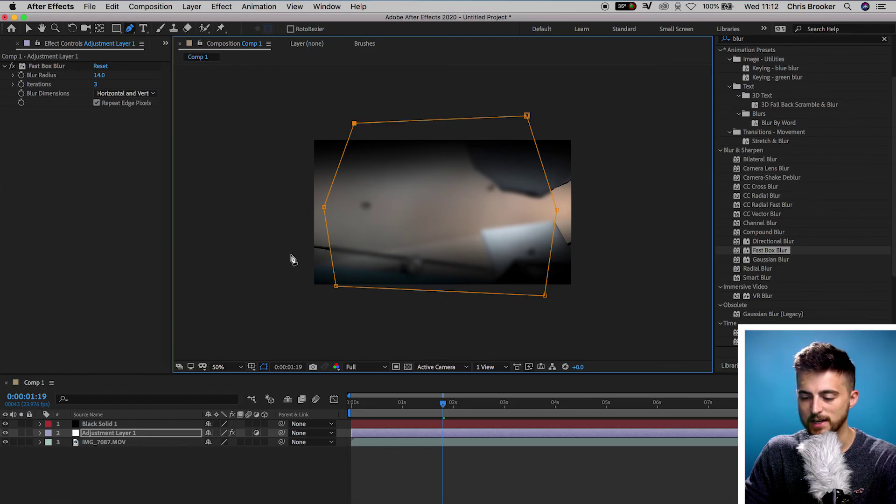
- Return the viewer to 100%, then invert Mask 1 and feather it 87 pixels
left_click(229, 367)
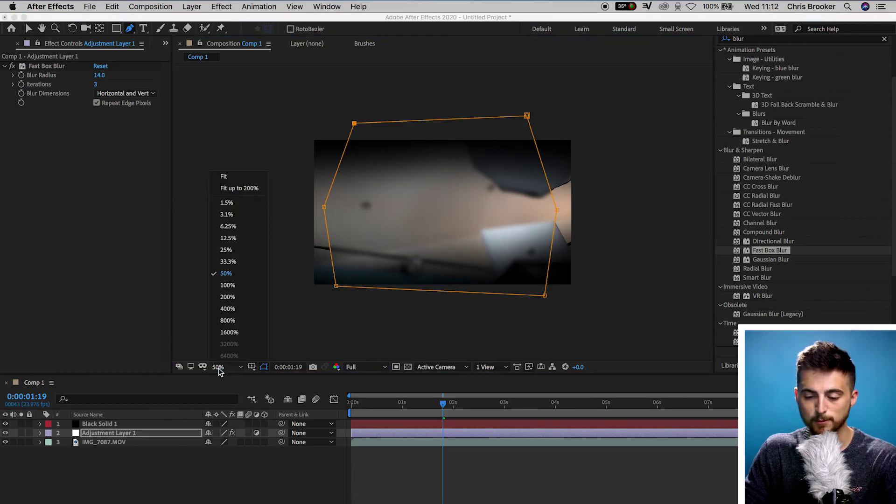
left_click(252, 196)
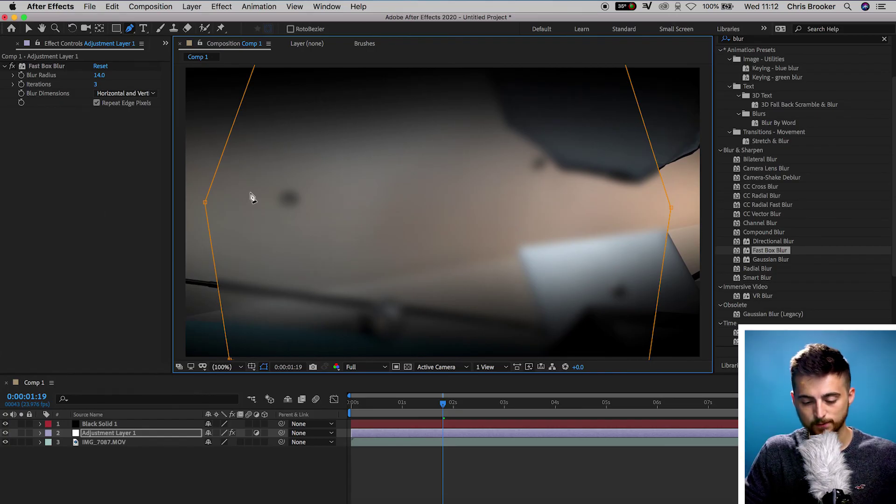
left_click(40, 434)
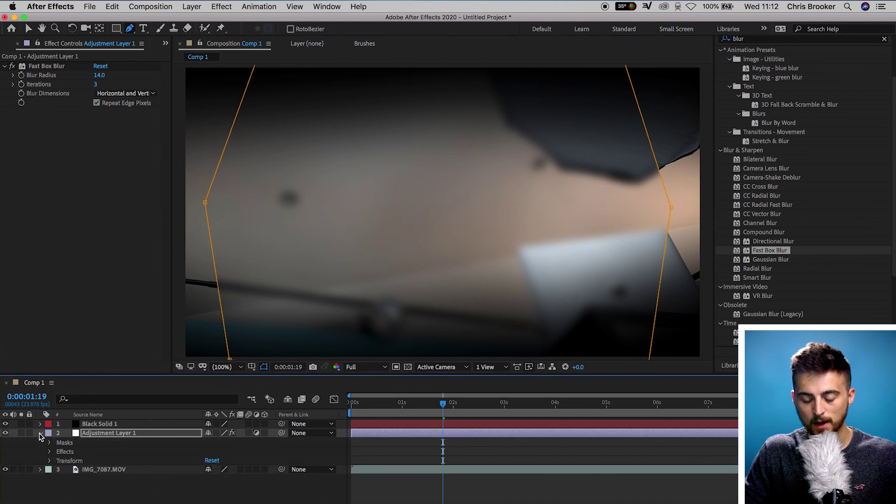
left_click(49, 442)
left_click(59, 452)
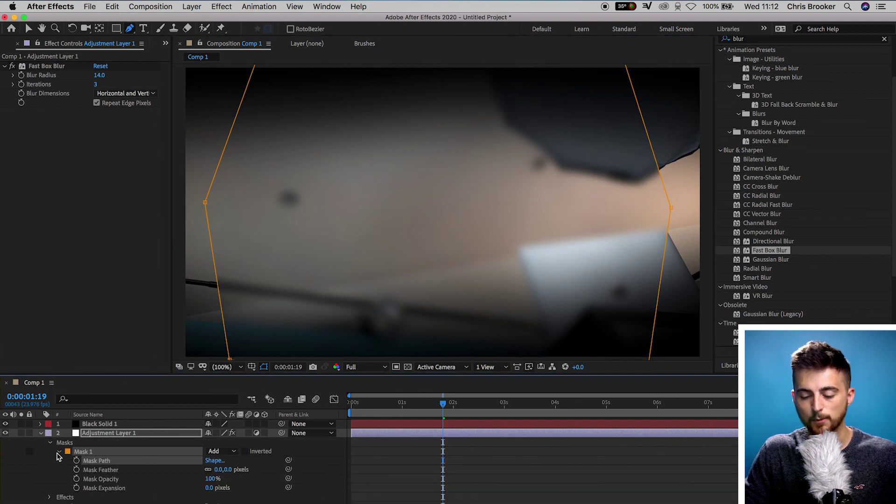
left_click(245, 452)
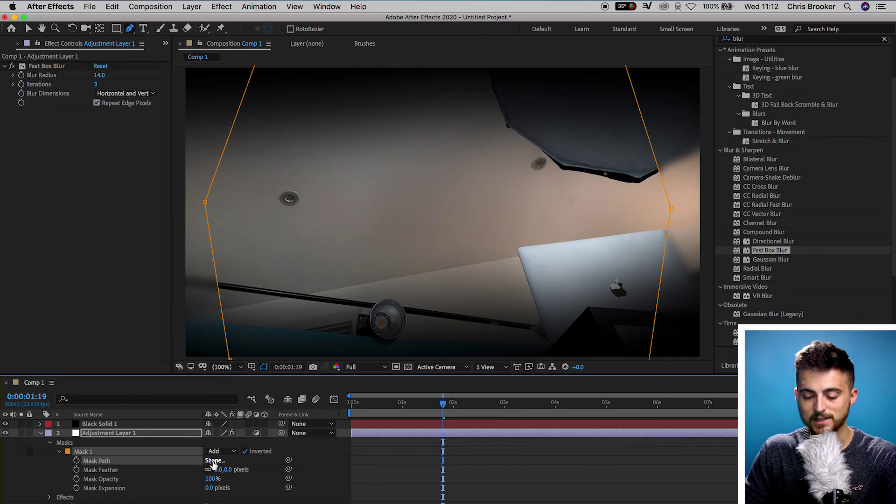
left_click_drag(218, 469, 259, 469)
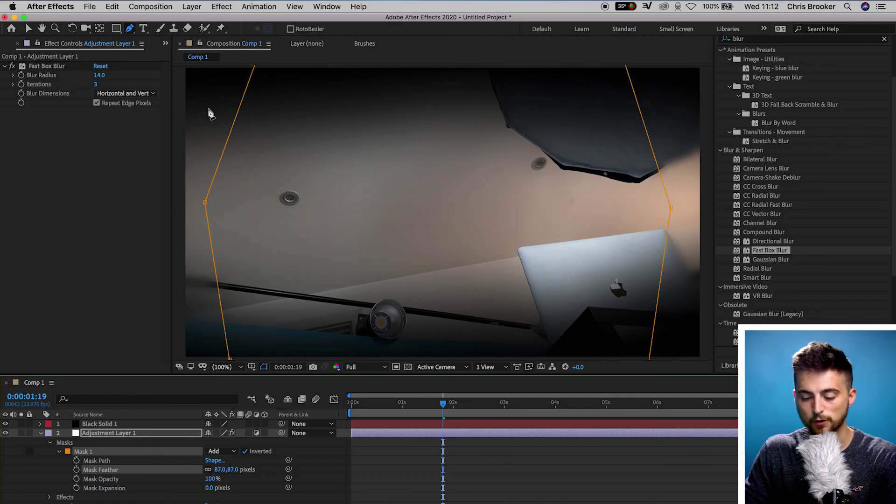